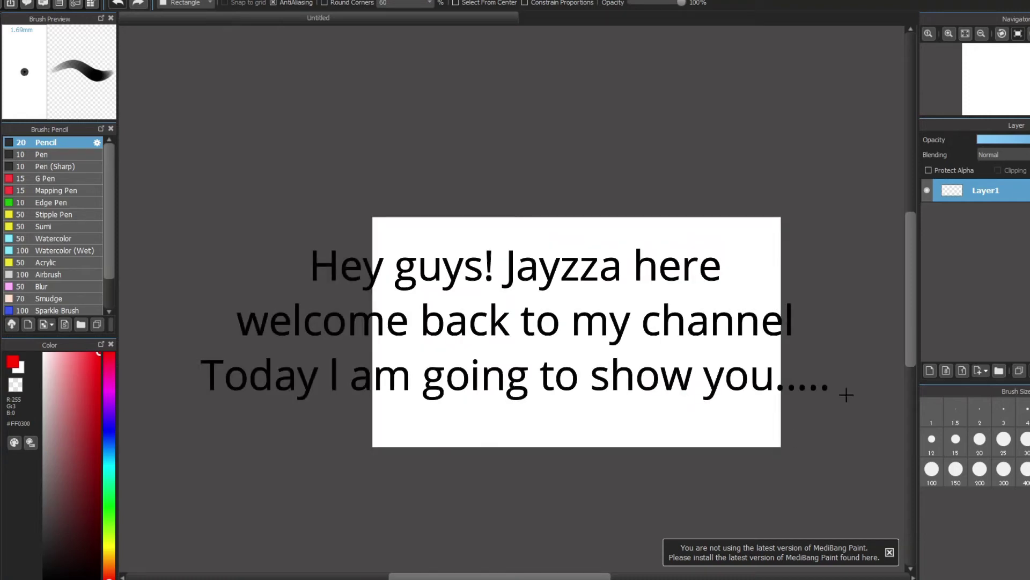
{"action": "scroll", "coordinate": [577, 332], "scroll_direction": "right", "scroll_amount": 2}
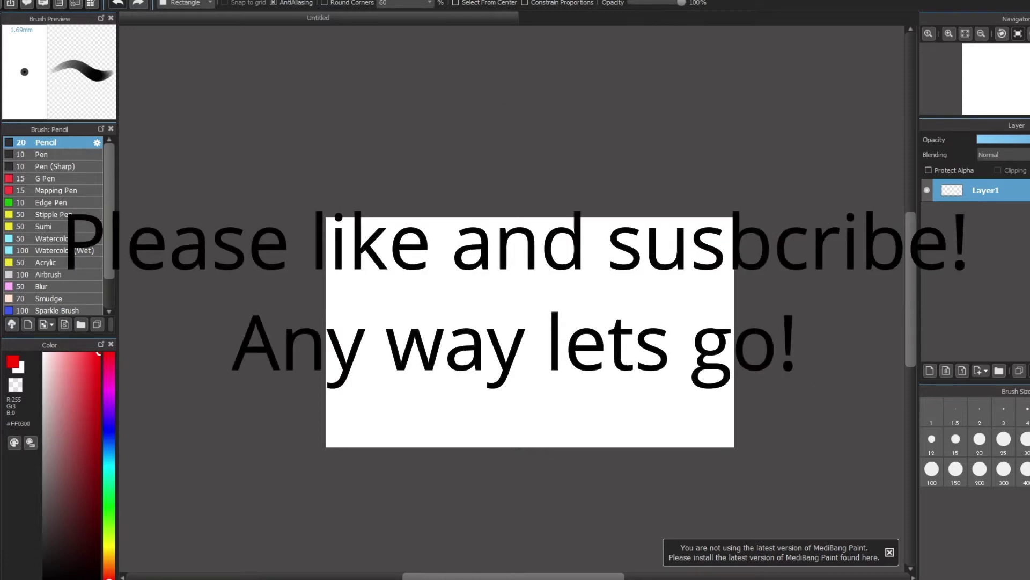
Fill a solid red band across the top of the canvas with the rectangle Fill tool.
{"action": "key", "text": "b"}
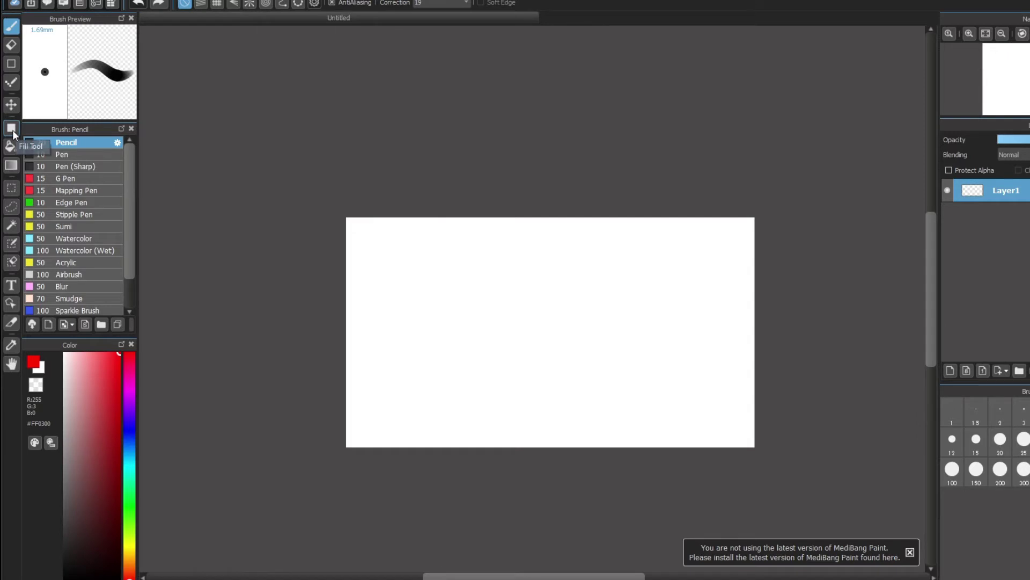
{"action": "left_click", "coordinate": [12, 130]}
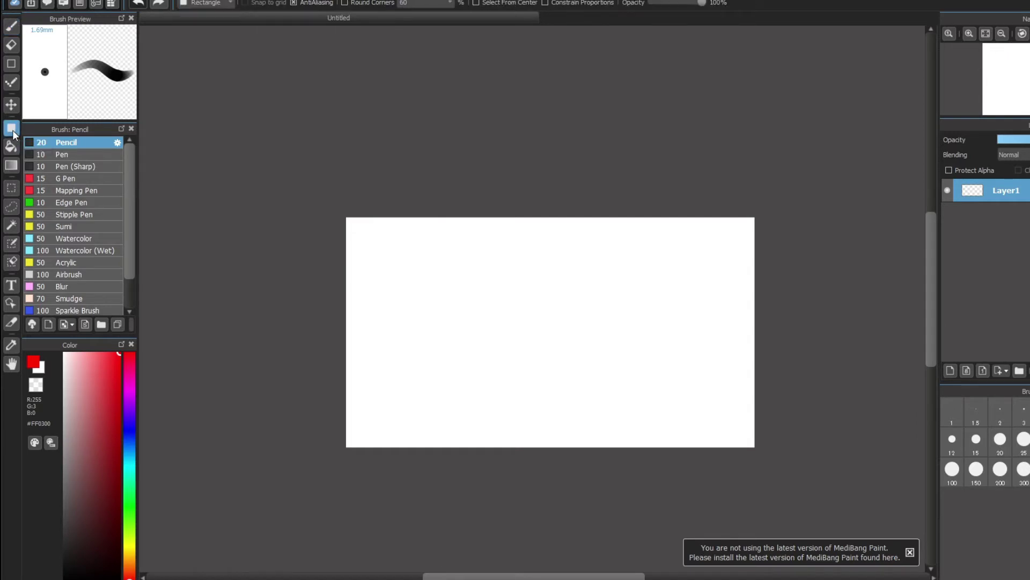
{"action": "left_click", "coordinate": [225, 4]}
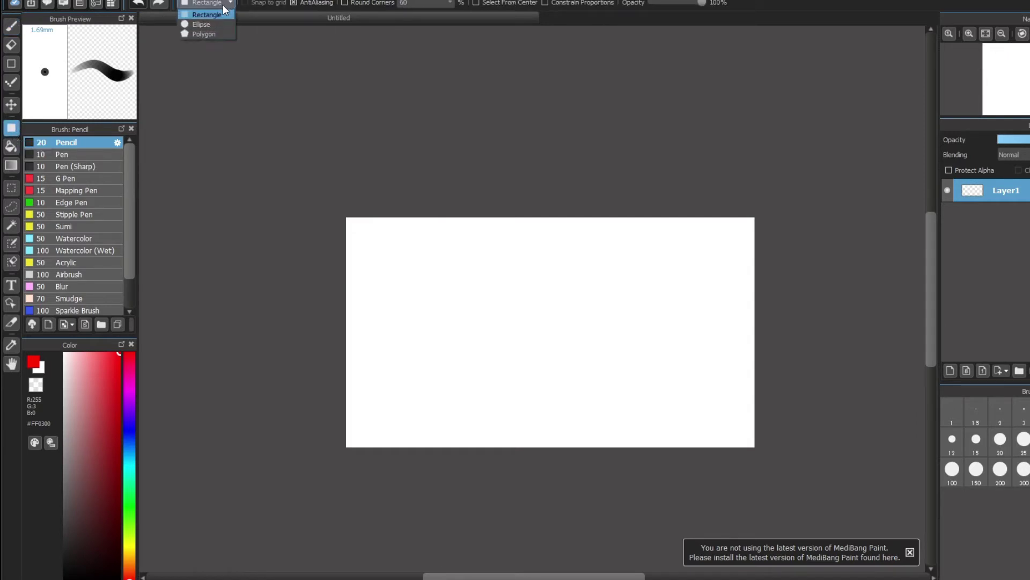
{"action": "left_click", "coordinate": [217, 13]}
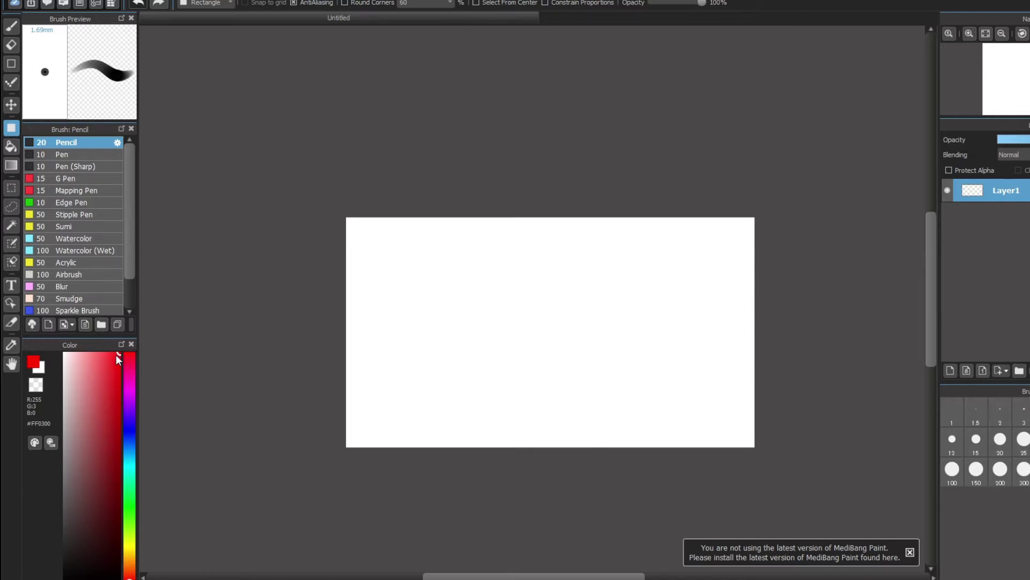
{"action": "mouse_move", "coordinate": [116, 354]}
{"action": "left_mouse_down"}
{"action": "mouse_move", "coordinate": [93, 351]}
{"action": "mouse_move", "coordinate": [144, 349]}
{"action": "left_mouse_up"}
{"action": "left_click_drag", "start_coordinate": [277, 172], "coordinate": [691, 300]}
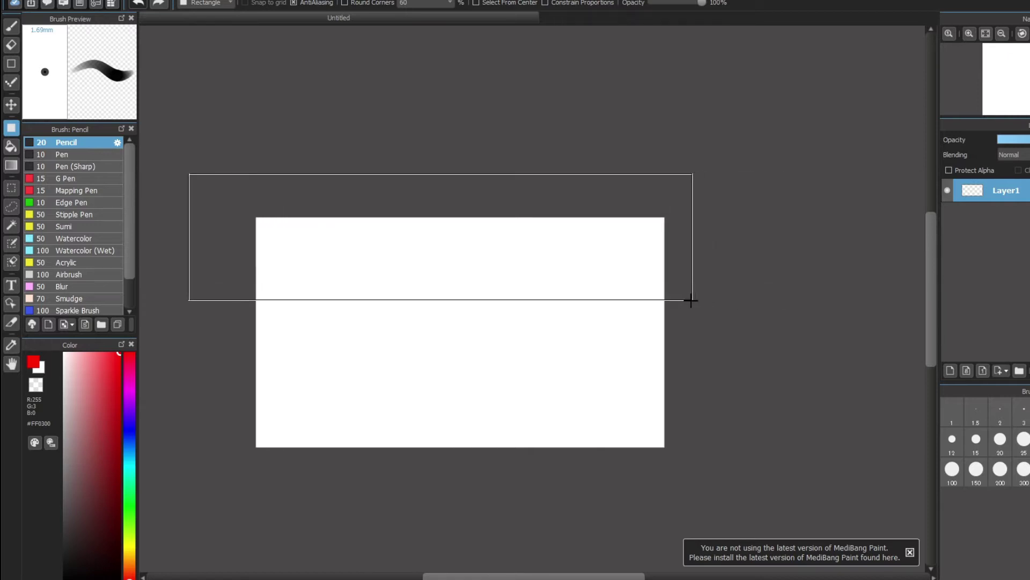
{"action": "left_click_drag", "start_coordinate": [691, 301], "coordinate": [719, 292]}
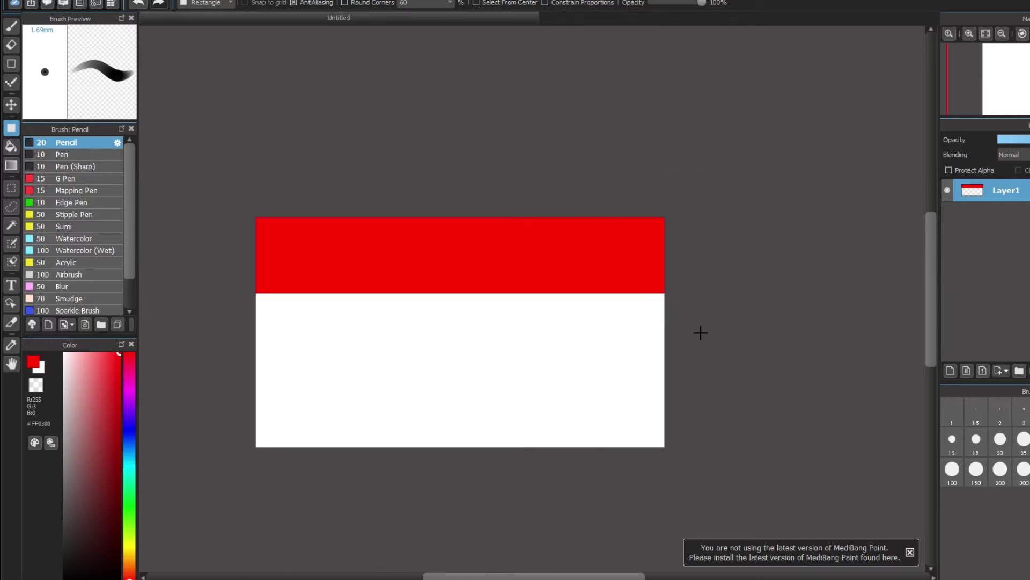
{"action": "scroll", "coordinate": [701, 333], "scroll_direction": "down", "scroll_amount": 3}
{"action": "scroll", "coordinate": [688, 396], "scroll_direction": "up", "scroll_amount": 4}
{"action": "scroll", "coordinate": [659, 394], "scroll_direction": "down", "scroll_amount": 3}
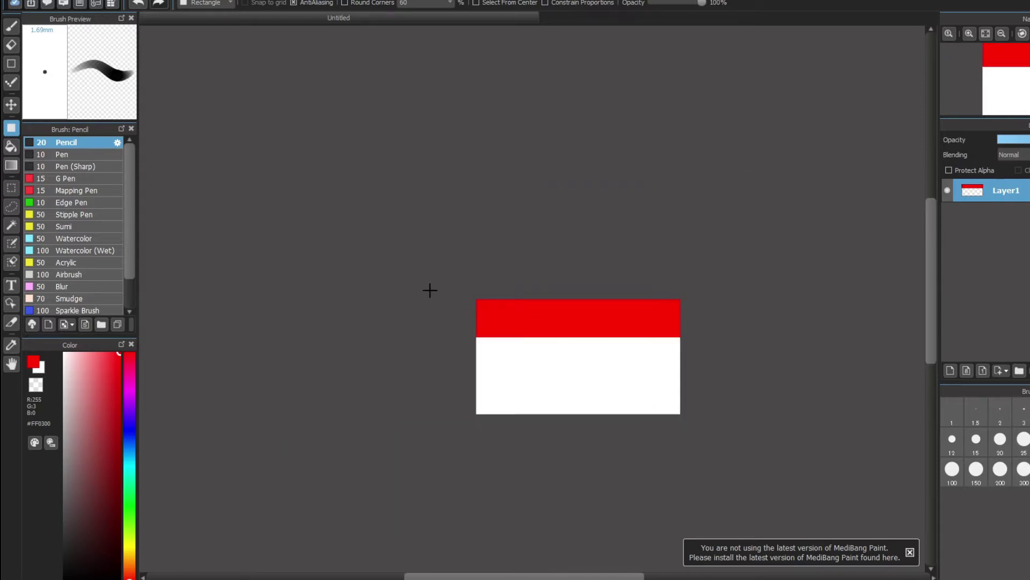
{"action": "left_click_drag", "start_coordinate": [431, 290], "coordinate": [717, 342]}
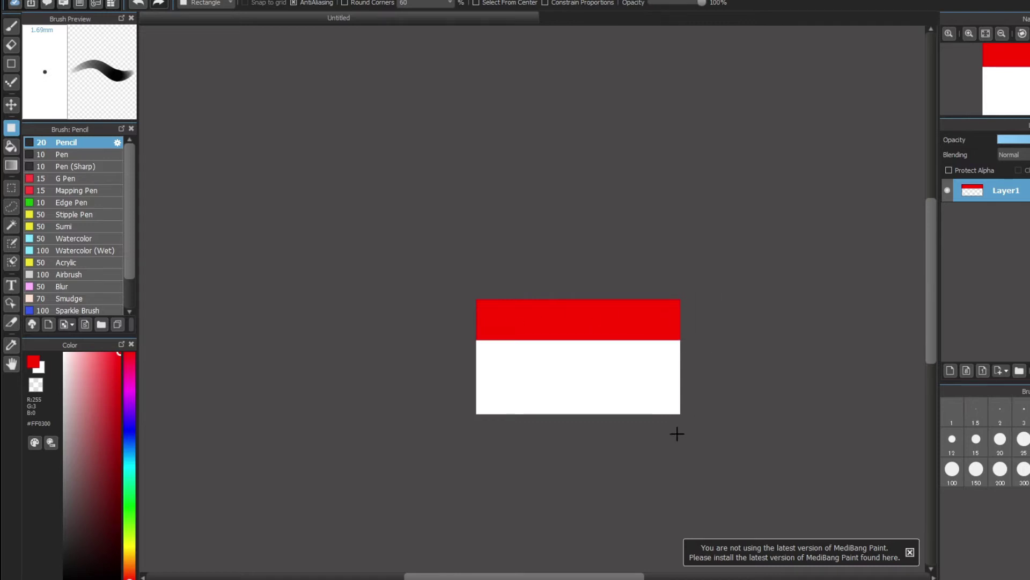
{"action": "scroll", "coordinate": [677, 434], "scroll_direction": "down", "scroll_amount": 1}
{"action": "scroll", "coordinate": [674, 446], "scroll_direction": "up", "scroll_amount": 3}
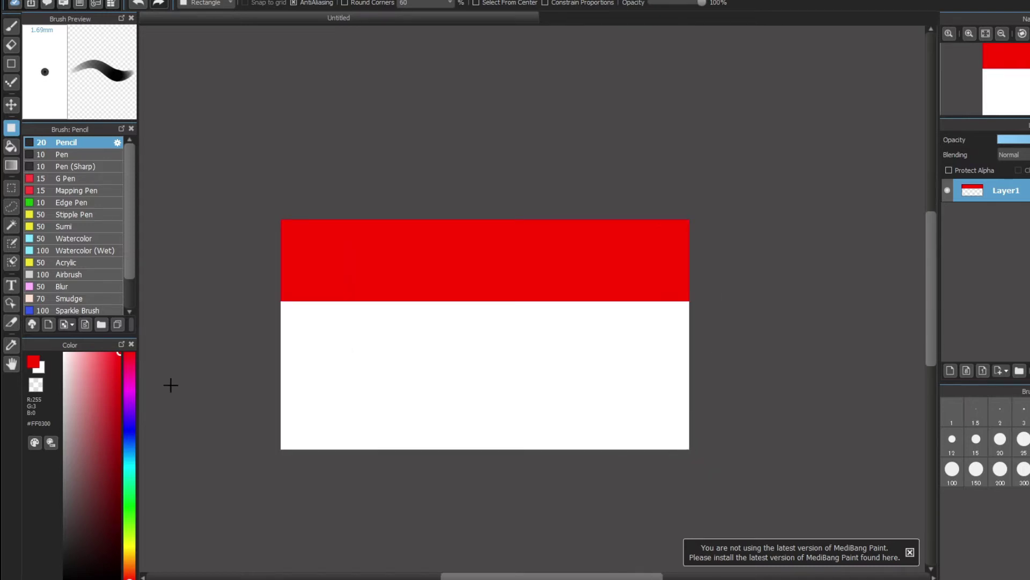
Fill the middle band bright orange and the bottom band yellow beneath the red.
{"action": "left_click", "coordinate": [129, 565]}
{"action": "left_click_drag", "start_coordinate": [130, 567], "coordinate": [129, 563]}
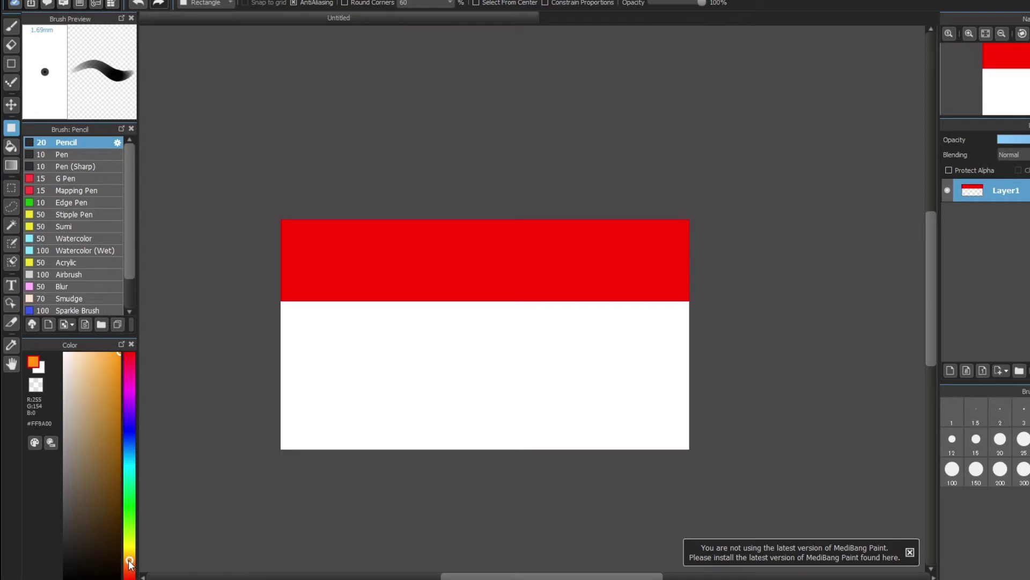
{"action": "left_click_drag", "start_coordinate": [92, 362], "coordinate": [129, 371]}
{"action": "left_click_drag", "start_coordinate": [103, 433], "coordinate": [157, 330]}
{"action": "left_click_drag", "start_coordinate": [238, 295], "coordinate": [746, 384]}
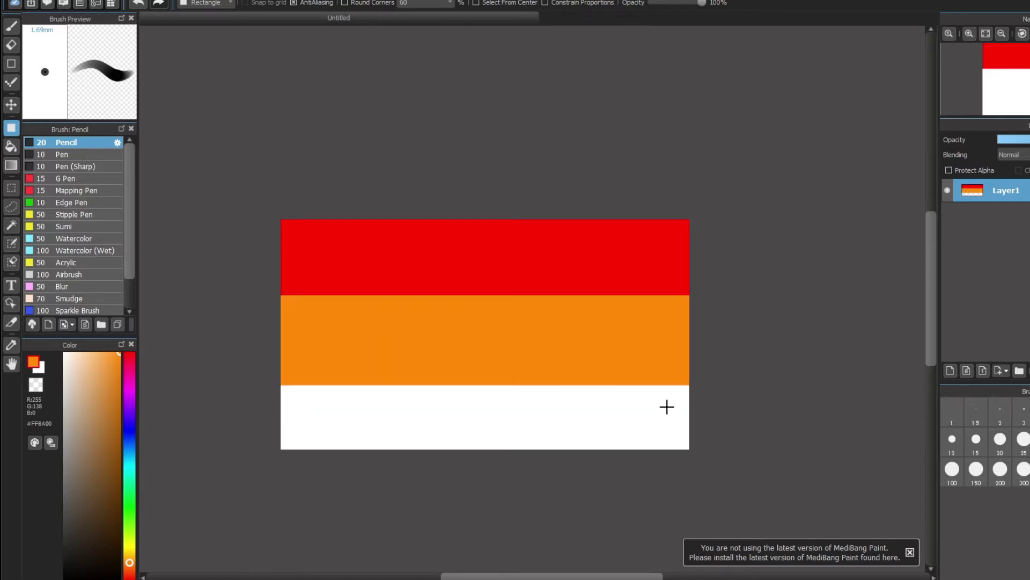
{"action": "left_click_drag", "start_coordinate": [129, 562], "coordinate": [129, 545]}
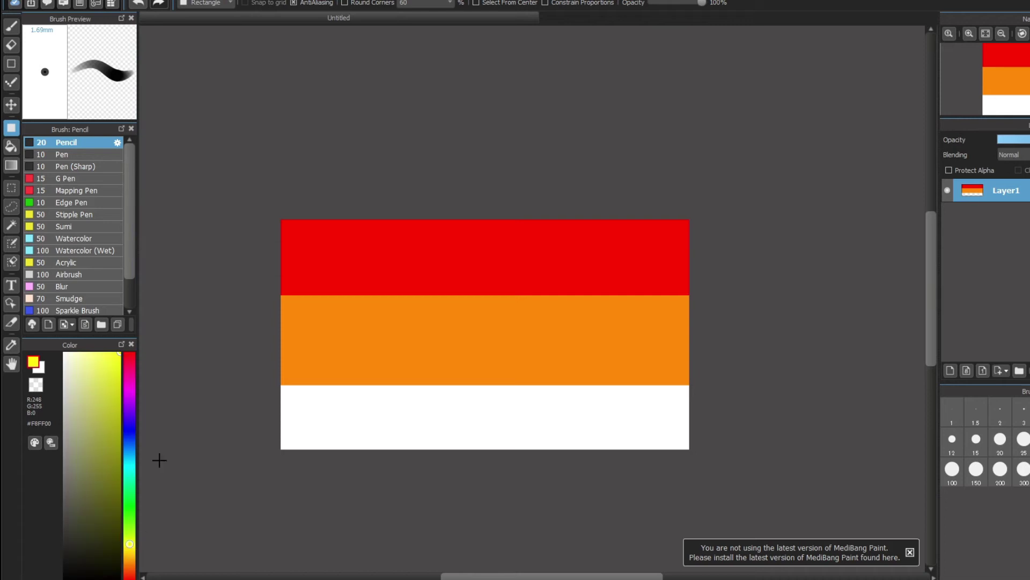
{"action": "left_click_drag", "start_coordinate": [258, 382], "coordinate": [710, 474]}
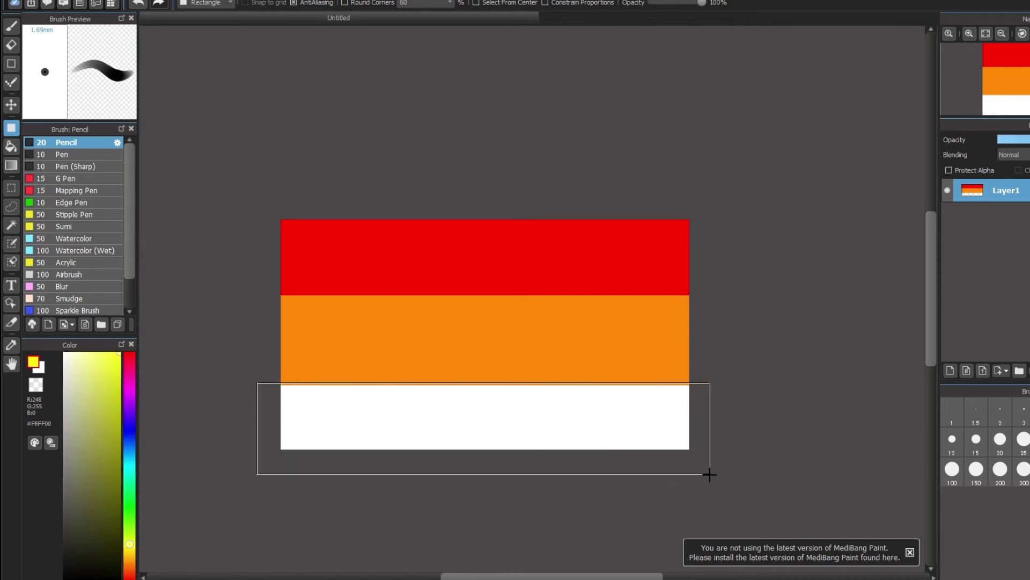
{"action": "scroll", "coordinate": [645, 357], "scroll_direction": "down", "scroll_amount": 2}
{"action": "scroll", "coordinate": [628, 345], "scroll_direction": "down", "scroll_amount": 1}
{"action": "scroll", "coordinate": [616, 332], "scroll_direction": "up", "scroll_amount": 3}
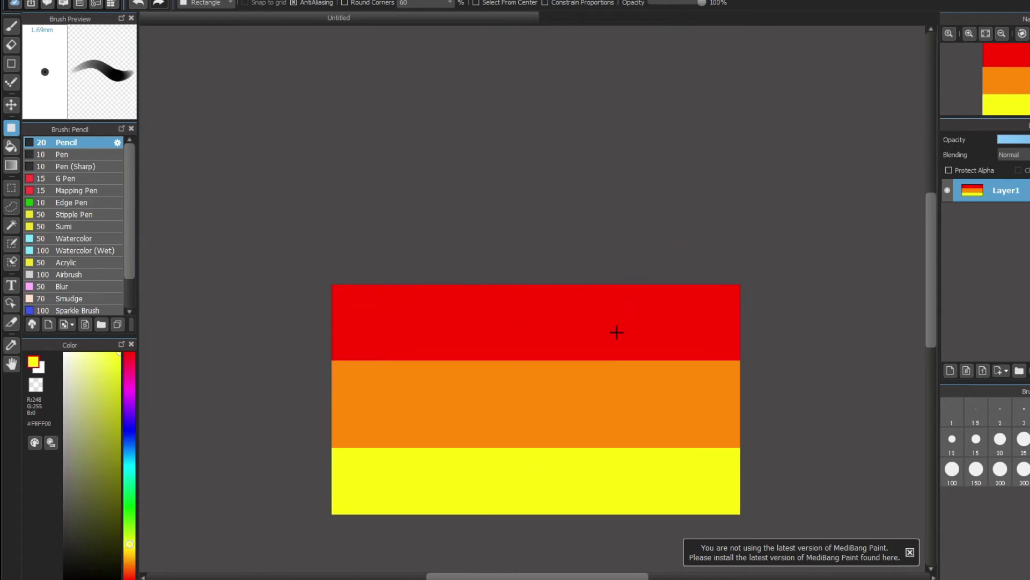
{"action": "scroll", "coordinate": [619, 343], "scroll_direction": "up", "scroll_amount": 1}
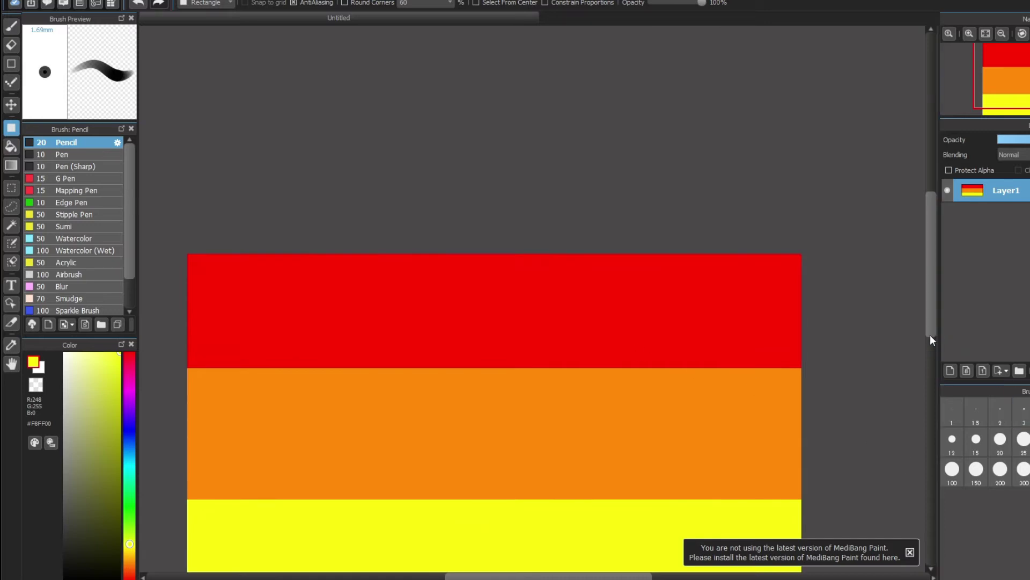
{"action": "left_click_drag", "start_coordinate": [931, 341], "coordinate": [934, 372]}
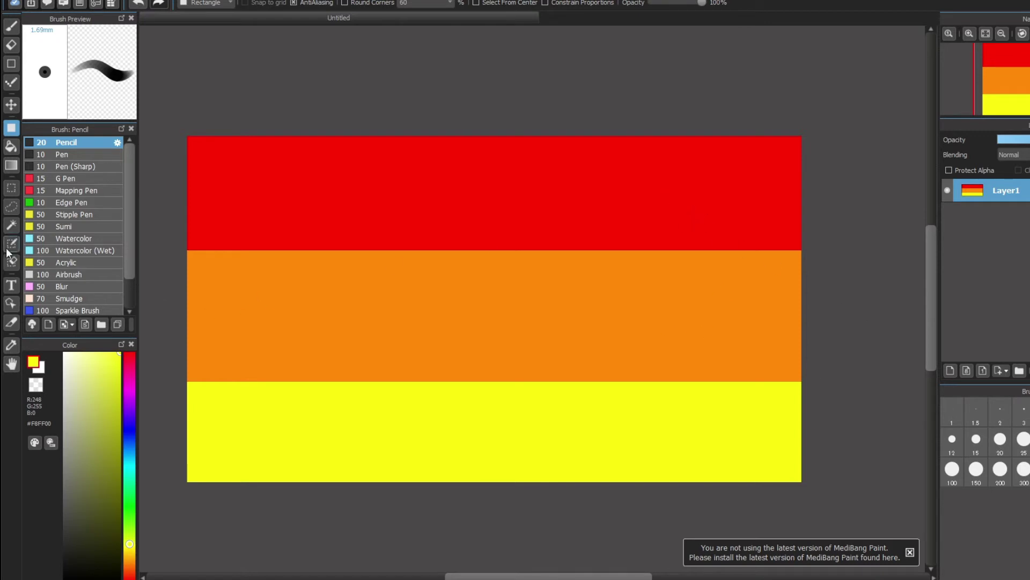
Choose the Smudge brush, then close its brush editing window.
{"action": "left_click", "coordinate": [81, 284]}
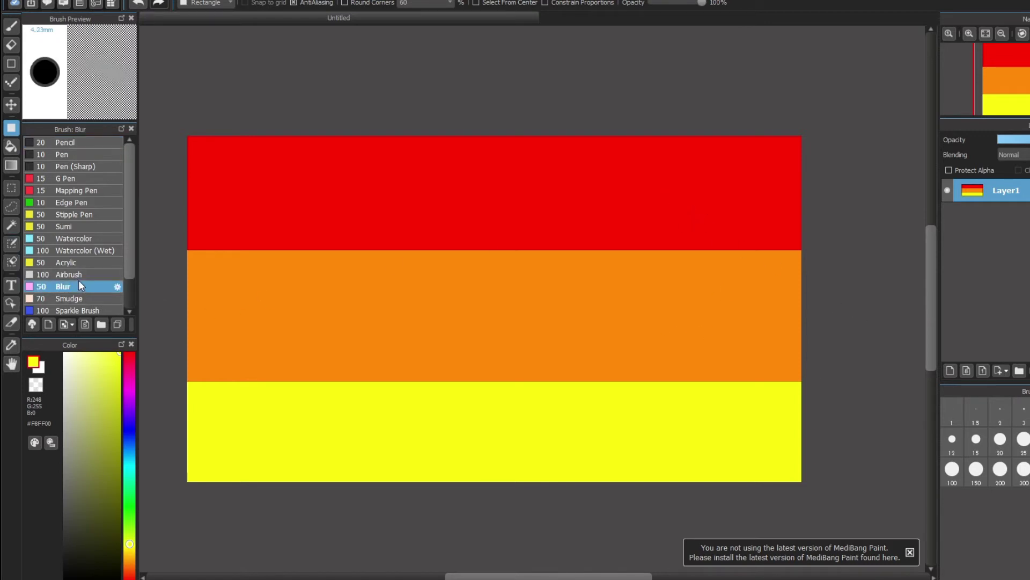
{"action": "left_click", "coordinate": [78, 296]}
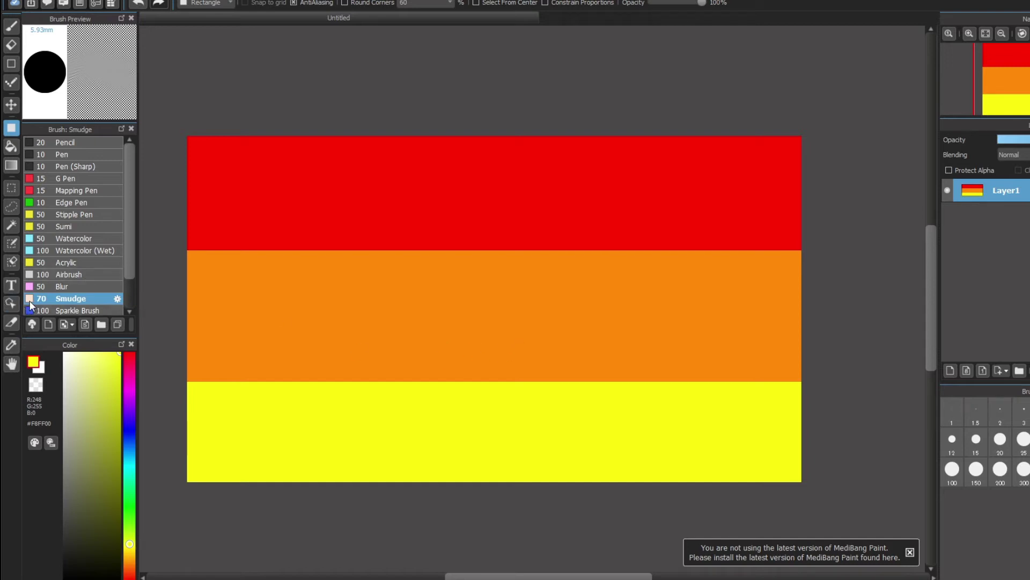
{"action": "left_click", "coordinate": [118, 299]}
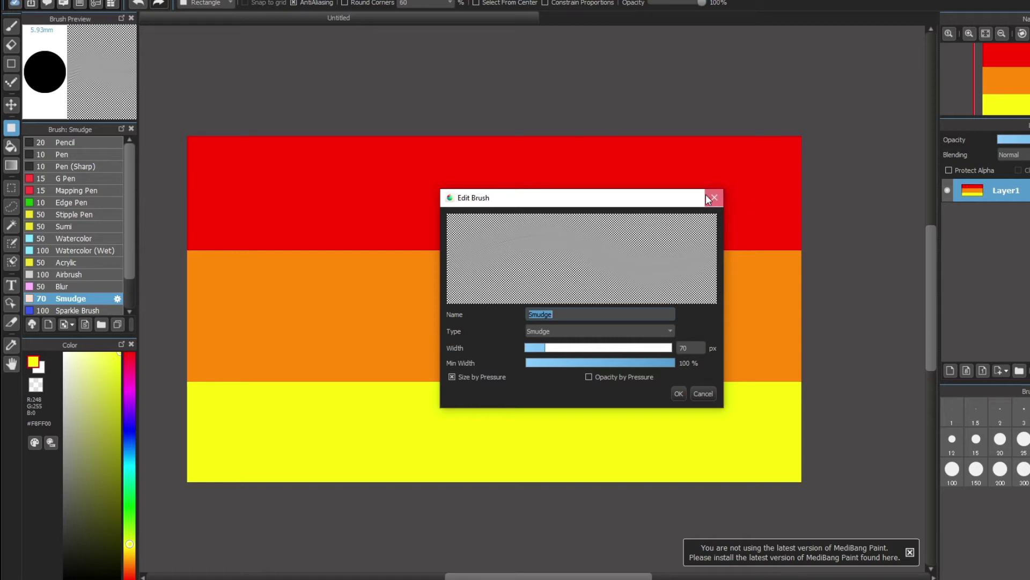
{"action": "left_click", "coordinate": [714, 197]}
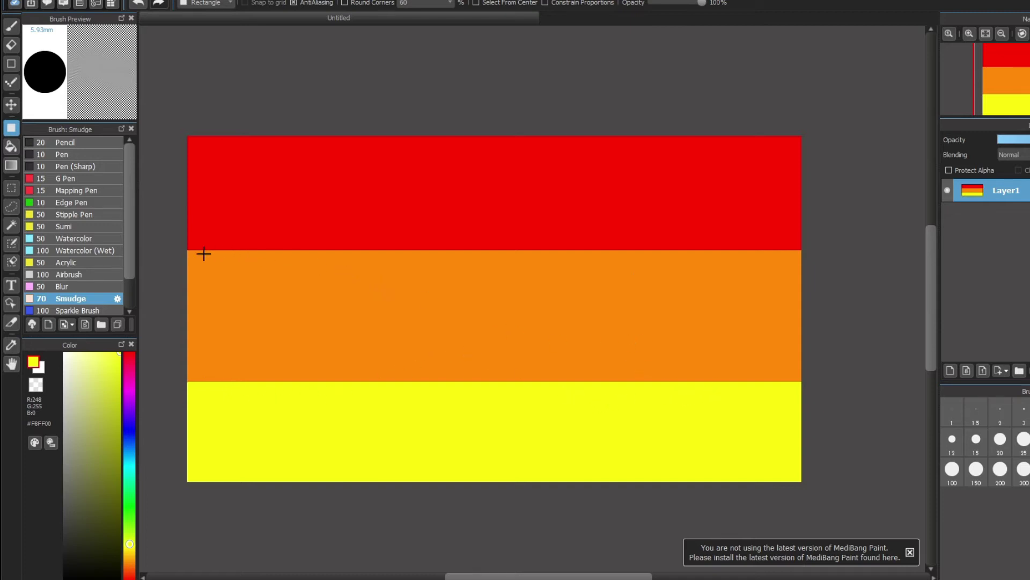
Undo a stray small yellow rectangle and return to the Brush tool.
{"action": "left_click_drag", "start_coordinate": [204, 255], "coordinate": [240, 245]}
{"action": "left_click", "coordinate": [137, 4]}
{"action": "left_click", "coordinate": [11, 27]}
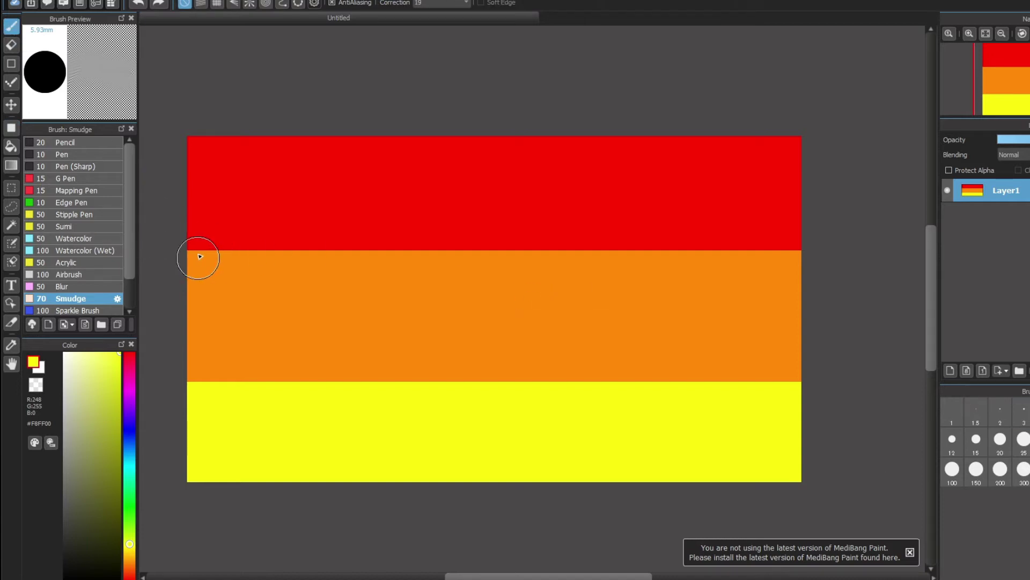
Smudge orange upward into the red band and downward into the yellow band.
{"action": "mouse_move", "coordinate": [201, 259]}
{"action": "left_mouse_down"}
{"action": "mouse_move", "coordinate": [252, 258]}
{"action": "mouse_move", "coordinate": [271, 239]}
{"action": "mouse_move", "coordinate": [338, 272]}
{"action": "mouse_move", "coordinate": [362, 257]}
{"action": "mouse_move", "coordinate": [443, 259]}
{"action": "mouse_move", "coordinate": [524, 241]}
{"action": "mouse_move", "coordinate": [527, 227]}
{"action": "mouse_move", "coordinate": [550, 256]}
{"action": "mouse_move", "coordinate": [665, 234]}
{"action": "mouse_move", "coordinate": [669, 249]}
{"action": "mouse_move", "coordinate": [767, 252]}
{"action": "mouse_move", "coordinate": [547, 248]}
{"action": "mouse_move", "coordinate": [280, 265]}
{"action": "mouse_move", "coordinate": [263, 253]}
{"action": "mouse_move", "coordinate": [380, 253]}
{"action": "mouse_move", "coordinate": [356, 271]}
{"action": "mouse_move", "coordinate": [581, 239]}
{"action": "mouse_move", "coordinate": [311, 253]}
{"action": "mouse_move", "coordinate": [334, 236]}
{"action": "mouse_move", "coordinate": [639, 237]}
{"action": "mouse_move", "coordinate": [797, 255]}
{"action": "mouse_move", "coordinate": [179, 271]}
{"action": "mouse_move", "coordinate": [615, 246]}
{"action": "mouse_move", "coordinate": [847, 280]}
{"action": "left_mouse_up"}
{"action": "left_click_drag", "start_coordinate": [191, 247], "coordinate": [555, 230]}
{"action": "mouse_move", "coordinate": [180, 372]}
{"action": "left_mouse_down"}
{"action": "mouse_move", "coordinate": [244, 368]}
{"action": "mouse_move", "coordinate": [301, 395]}
{"action": "mouse_move", "coordinate": [513, 379]}
{"action": "mouse_move", "coordinate": [774, 396]}
{"action": "mouse_move", "coordinate": [553, 363]}
{"action": "mouse_move", "coordinate": [184, 376]}
{"action": "mouse_move", "coordinate": [724, 387]}
{"action": "mouse_move", "coordinate": [464, 363]}
{"action": "mouse_move", "coordinate": [193, 382]}
{"action": "mouse_move", "coordinate": [555, 410]}
{"action": "mouse_move", "coordinate": [292, 361]}
{"action": "mouse_move", "coordinate": [636, 411]}
{"action": "mouse_move", "coordinate": [514, 378]}
{"action": "mouse_move", "coordinate": [545, 370]}
{"action": "left_mouse_up"}
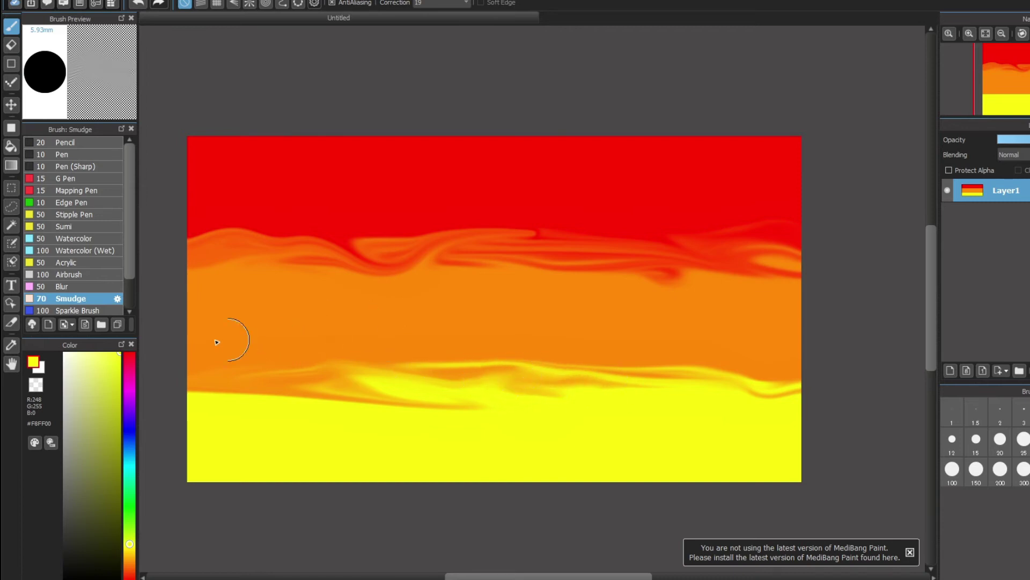
Blur the swirled boundaries with a size-300 Blur brush, then shrink the brush.
{"action": "left_click", "coordinate": [63, 286]}
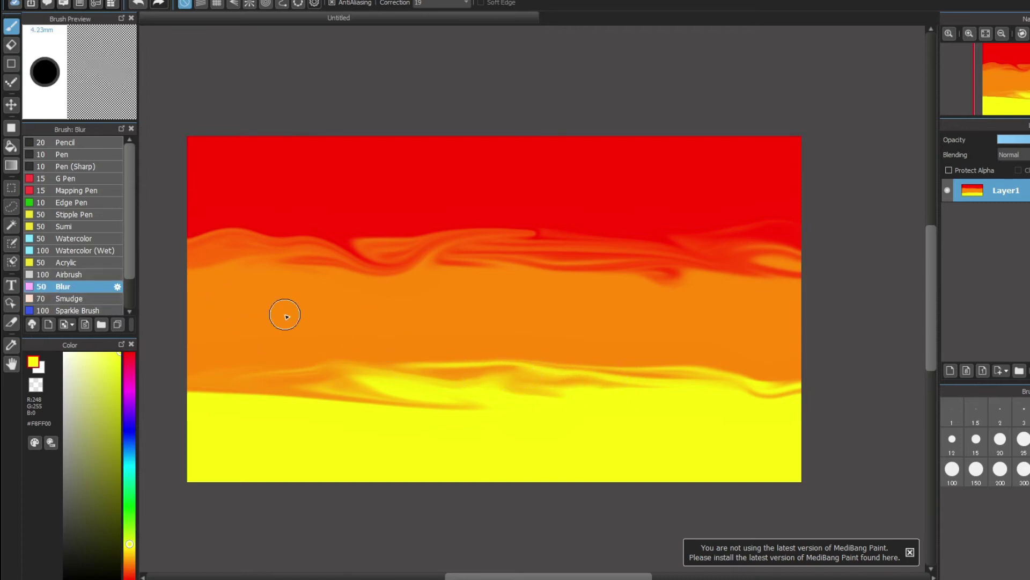
{"action": "left_click", "coordinate": [1028, 462]}
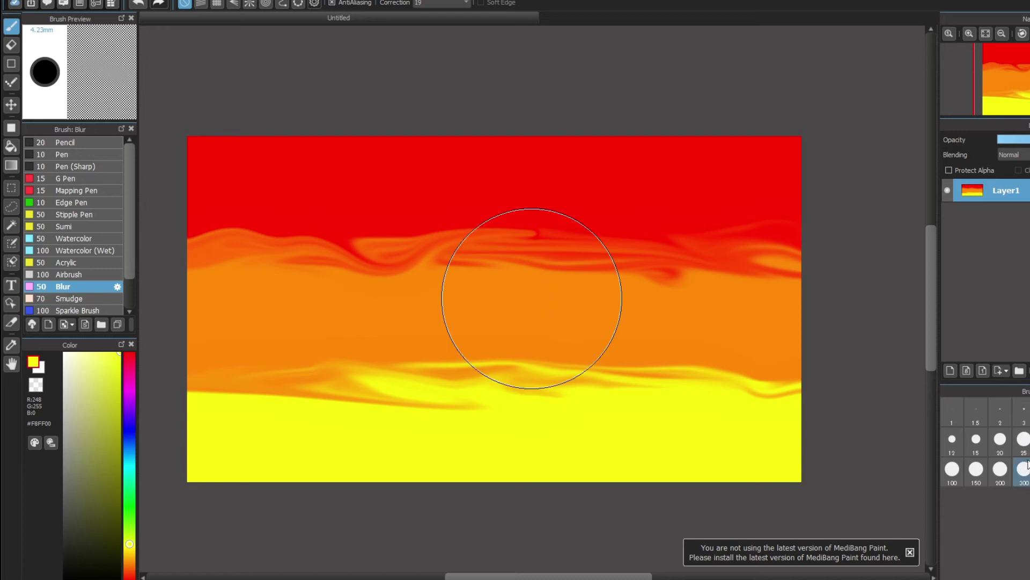
{"action": "mouse_move", "coordinate": [851, 414]}
{"action": "left_mouse_down"}
{"action": "mouse_move", "coordinate": [695, 377]}
{"action": "mouse_move", "coordinate": [368, 379]}
{"action": "mouse_move", "coordinate": [588, 362]}
{"action": "mouse_move", "coordinate": [540, 408]}
{"action": "mouse_move", "coordinate": [536, 312]}
{"action": "mouse_move", "coordinate": [572, 288]}
{"action": "mouse_move", "coordinate": [354, 272]}
{"action": "mouse_move", "coordinate": [258, 323]}
{"action": "mouse_move", "coordinate": [292, 258]}
{"action": "mouse_move", "coordinate": [155, 366]}
{"action": "mouse_move", "coordinate": [345, 338]}
{"action": "mouse_move", "coordinate": [230, 455]}
{"action": "mouse_move", "coordinate": [201, 440]}
{"action": "mouse_move", "coordinate": [271, 207]}
{"action": "mouse_move", "coordinate": [239, 260]}
{"action": "mouse_move", "coordinate": [349, 292]}
{"action": "mouse_move", "coordinate": [367, 276]}
{"action": "mouse_move", "coordinate": [196, 258]}
{"action": "mouse_move", "coordinate": [299, 288]}
{"action": "mouse_move", "coordinate": [369, 258]}
{"action": "mouse_move", "coordinate": [526, 272]}
{"action": "mouse_move", "coordinate": [446, 226]}
{"action": "mouse_move", "coordinate": [838, 272]}
{"action": "mouse_move", "coordinate": [699, 295]}
{"action": "mouse_move", "coordinate": [768, 269]}
{"action": "mouse_move", "coordinate": [700, 293]}
{"action": "mouse_move", "coordinate": [845, 346]}
{"action": "mouse_move", "coordinate": [817, 327]}
{"action": "mouse_move", "coordinate": [810, 372]}
{"action": "left_mouse_up"}
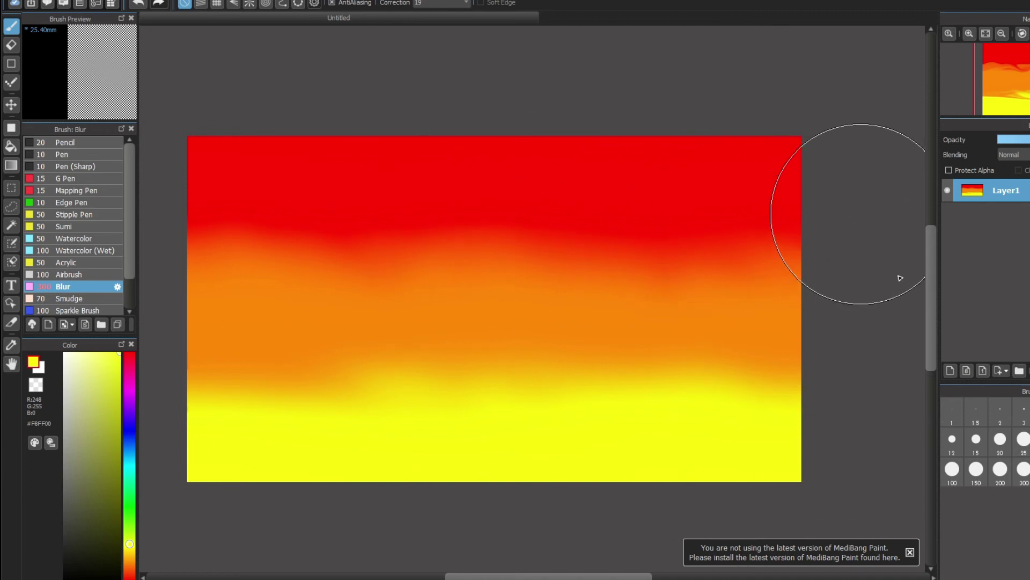
{"action": "key", "text": "bracketleft"}
{"action": "key", "text": "bracketleft"}
{"action": "key", "text": "bracketleft"}
{"action": "key", "text": "bracketleft"}
{"action": "key", "text": "bracketleft"}
{"action": "key", "text": "bracketleft"}
{"action": "key", "text": "bracketleft"}
{"action": "key", "text": "bracketleft"}
{"action": "key", "text": "bracketleft"}
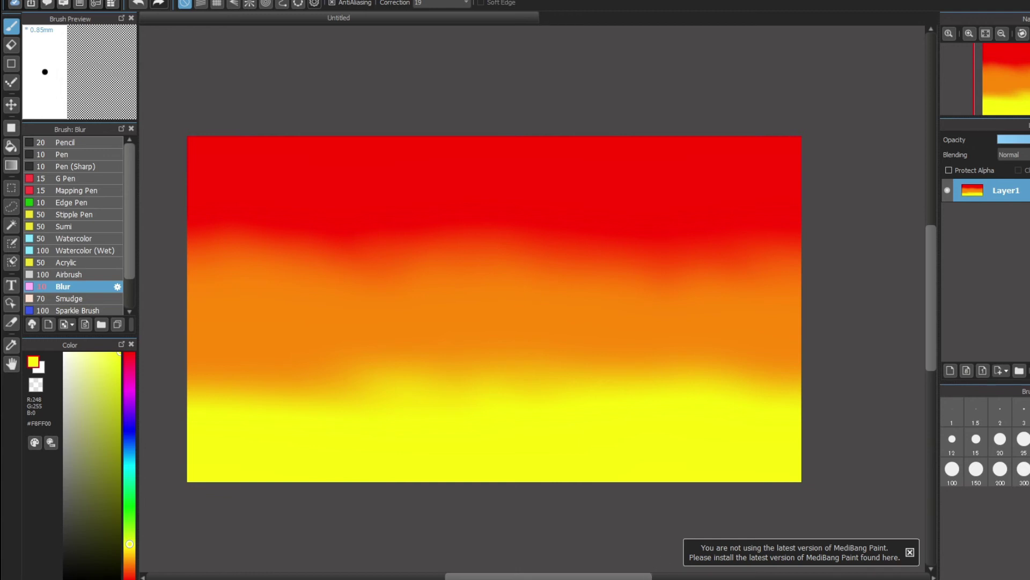
{"action": "mouse_move", "coordinate": [494, 309]}
{"action": "left_mouse_down"}
{"action": "mouse_move", "coordinate": [508, 299]}
{"action": "mouse_move", "coordinate": [648, 298]}
{"action": "mouse_move", "coordinate": [485, 301]}
{"action": "left_mouse_up"}
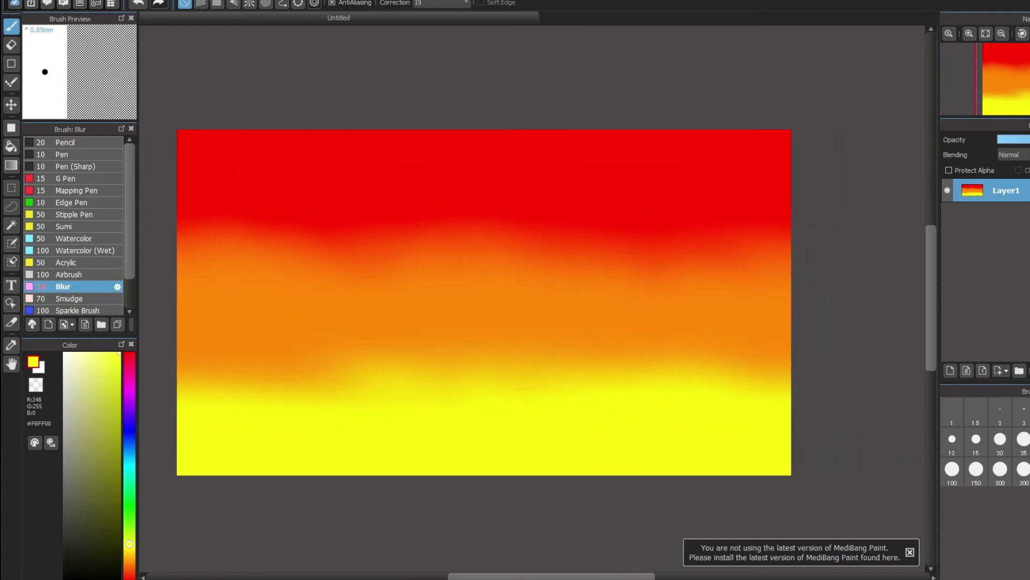
Smudge the left orange/yellow boundary, then blur the streaks with an enlarged Blur brush.
{"action": "left_click", "coordinate": [70, 300]}
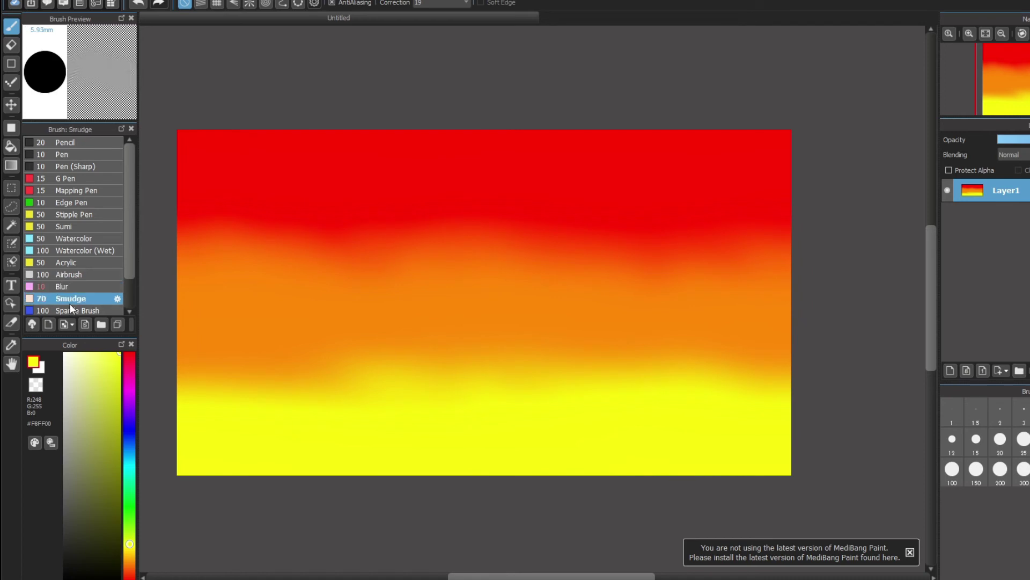
{"action": "mouse_move", "coordinate": [179, 351]}
{"action": "left_mouse_down"}
{"action": "mouse_move", "coordinate": [226, 371]}
{"action": "mouse_move", "coordinate": [437, 361]}
{"action": "mouse_move", "coordinate": [700, 376]}
{"action": "mouse_move", "coordinate": [811, 350]}
{"action": "mouse_move", "coordinate": [435, 348]}
{"action": "mouse_move", "coordinate": [322, 367]}
{"action": "mouse_move", "coordinate": [846, 375]}
{"action": "mouse_move", "coordinate": [564, 346]}
{"action": "mouse_move", "coordinate": [329, 372]}
{"action": "mouse_move", "coordinate": [161, 363]}
{"action": "mouse_move", "coordinate": [311, 368]}
{"action": "mouse_move", "coordinate": [196, 356]}
{"action": "left_mouse_up"}
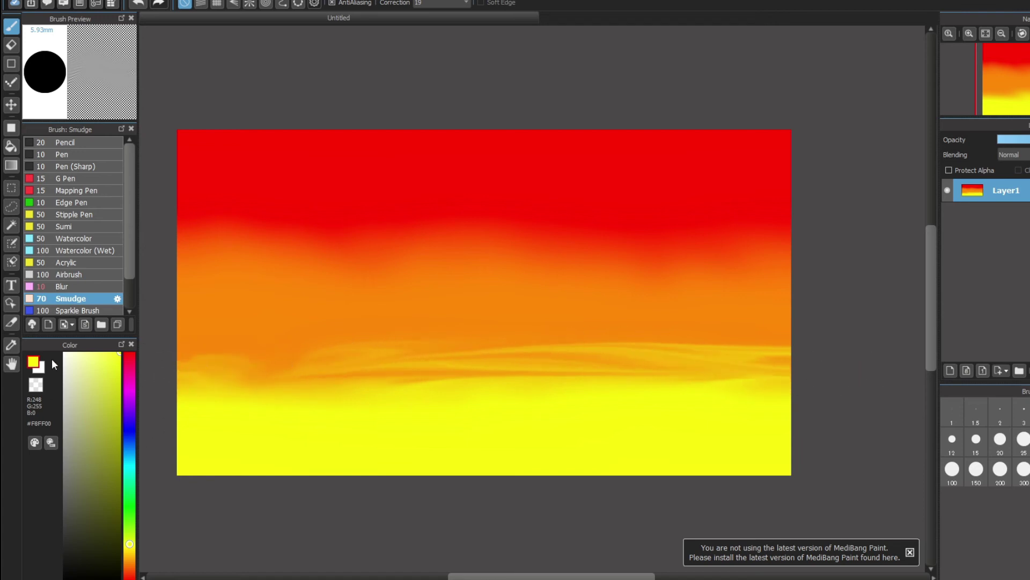
{"action": "left_click", "coordinate": [86, 287]}
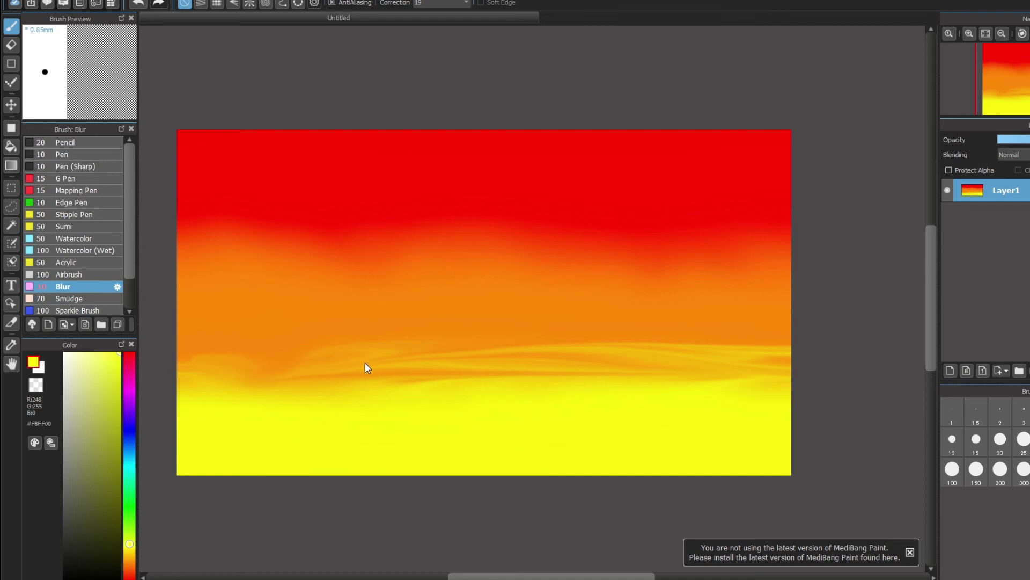
{"action": "left_click_drag", "start_coordinate": [532, 299], "coordinate": [648, 298], "text": "ctrl+alt"}
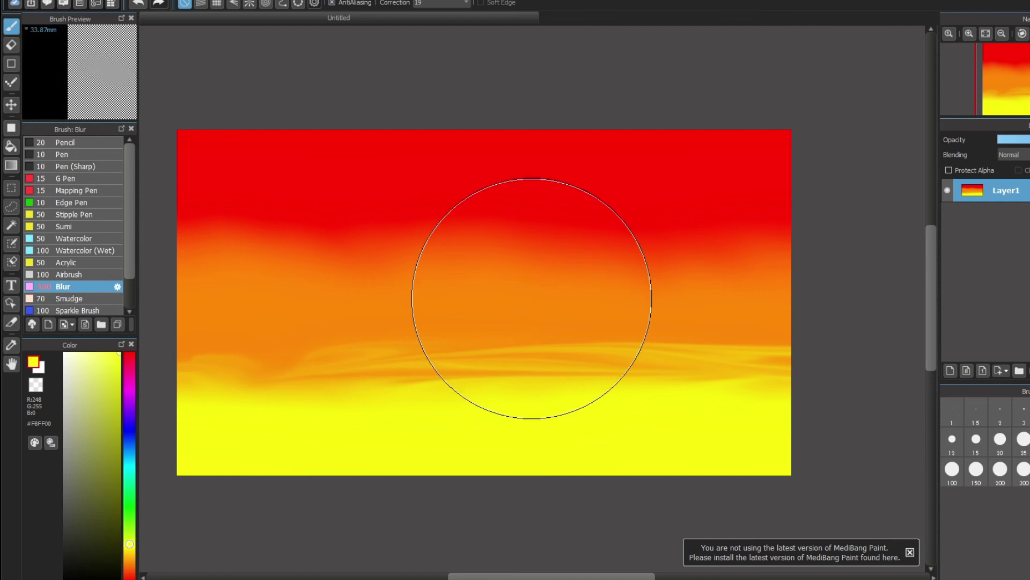
{"action": "mouse_move", "coordinate": [690, 385]}
{"action": "left_mouse_down"}
{"action": "mouse_move", "coordinate": [391, 398]}
{"action": "mouse_move", "coordinate": [196, 379]}
{"action": "mouse_move", "coordinate": [165, 282]}
{"action": "left_mouse_up"}
{"action": "left_click_drag", "start_coordinate": [809, 395], "coordinate": [665, 417]}
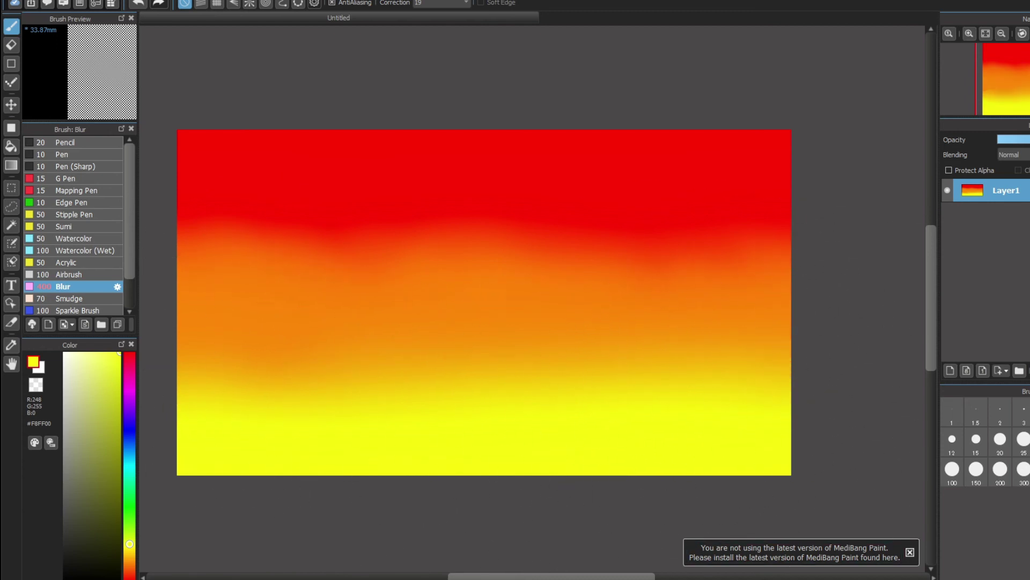
Re-smudge the red/orange boundary into a new wave, undoing an unwanted smudge.
{"action": "left_click", "coordinate": [81, 299]}
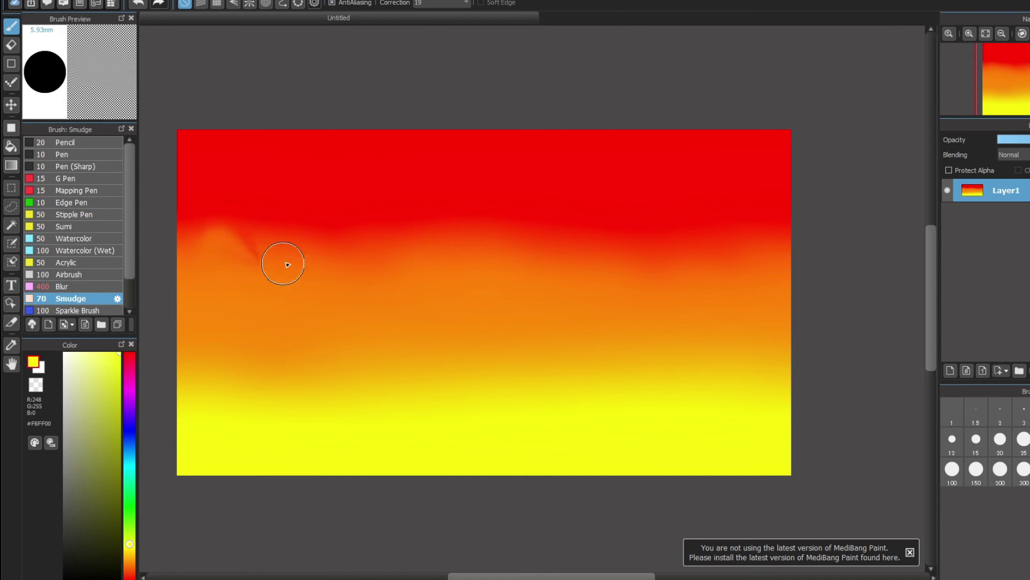
{"action": "mouse_move", "coordinate": [287, 264]}
{"action": "left_mouse_down"}
{"action": "mouse_move", "coordinate": [458, 240]}
{"action": "mouse_move", "coordinate": [651, 248]}
{"action": "mouse_move", "coordinate": [665, 271]}
{"action": "mouse_move", "coordinate": [836, 293]}
{"action": "mouse_move", "coordinate": [322, 302]}
{"action": "mouse_move", "coordinate": [515, 276]}
{"action": "left_mouse_up"}
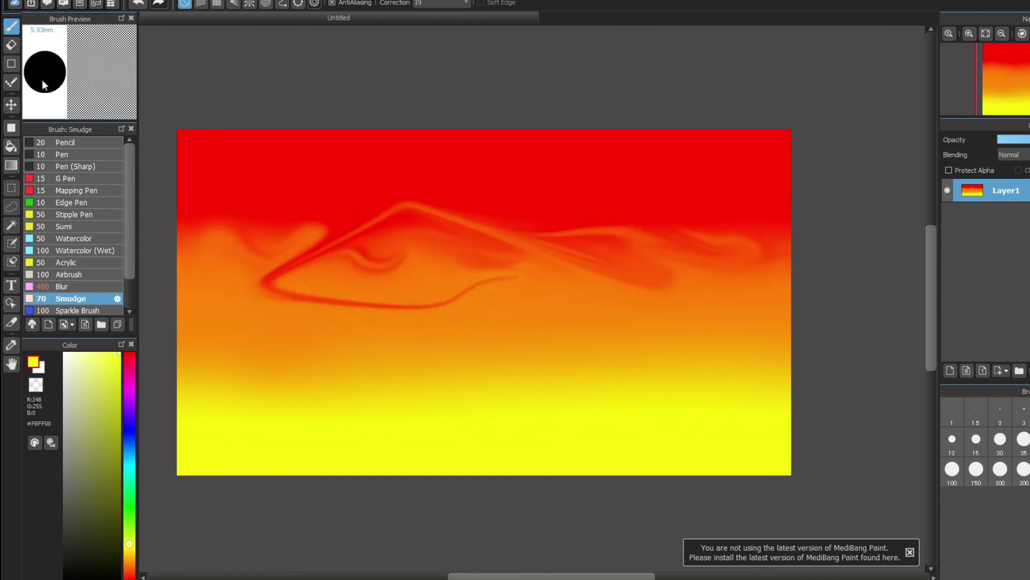
{"action": "left_click", "coordinate": [140, 5]}
{"action": "mouse_move", "coordinate": [185, 212]}
{"action": "left_mouse_down"}
{"action": "mouse_move", "coordinate": [340, 207]}
{"action": "mouse_move", "coordinate": [586, 242]}
{"action": "mouse_move", "coordinate": [638, 235]}
{"action": "mouse_move", "coordinate": [202, 224]}
{"action": "mouse_move", "coordinate": [480, 220]}
{"action": "mouse_move", "coordinate": [724, 255]}
{"action": "mouse_move", "coordinate": [784, 294]}
{"action": "mouse_move", "coordinate": [815, 221]}
{"action": "mouse_move", "coordinate": [724, 226]}
{"action": "mouse_move", "coordinate": [272, 341]}
{"action": "mouse_move", "coordinate": [322, 359]}
{"action": "left_mouse_up"}
{"action": "left_click", "coordinate": [73, 286]}
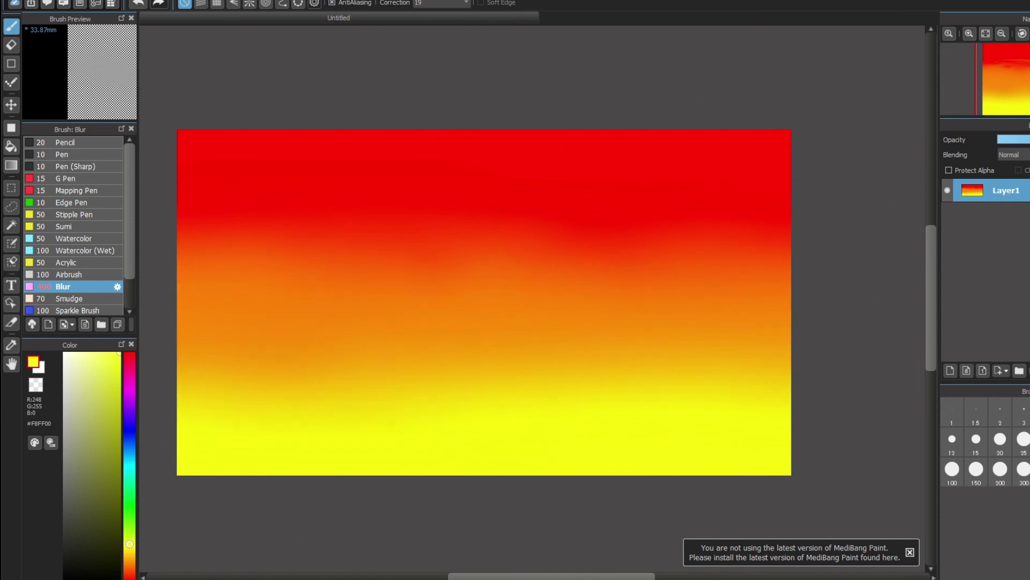
{"action": "mouse_move", "coordinate": [654, 575]}
{"action": "left_mouse_down"}
{"action": "mouse_move", "coordinate": [630, 575]}
{"action": "mouse_move", "coordinate": [647, 574]}
{"action": "left_mouse_up"}
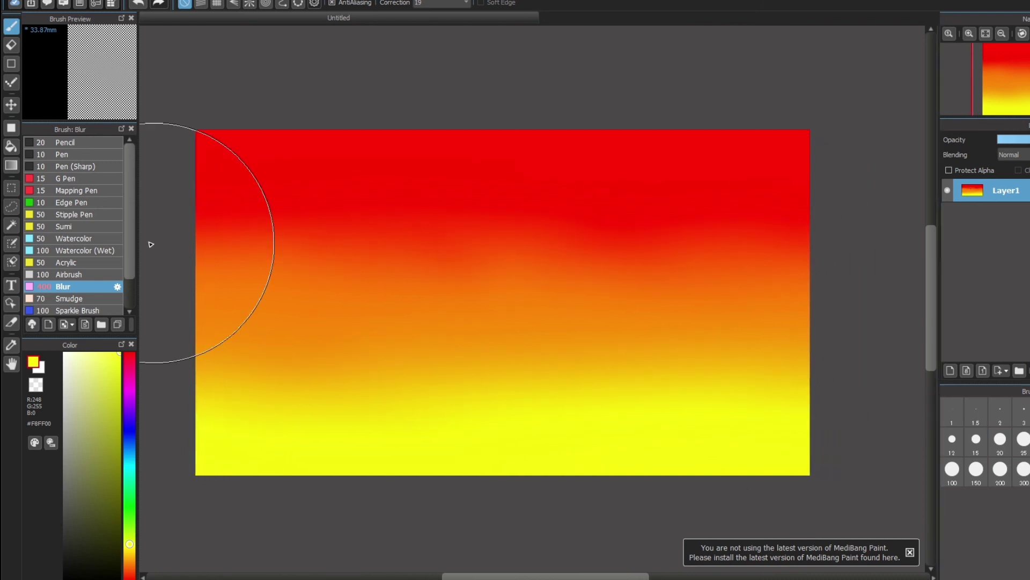
Shrink the brush, then shift Layer1's gradient slightly with the Move tool.
{"action": "left_click", "coordinate": [1001, 410]}
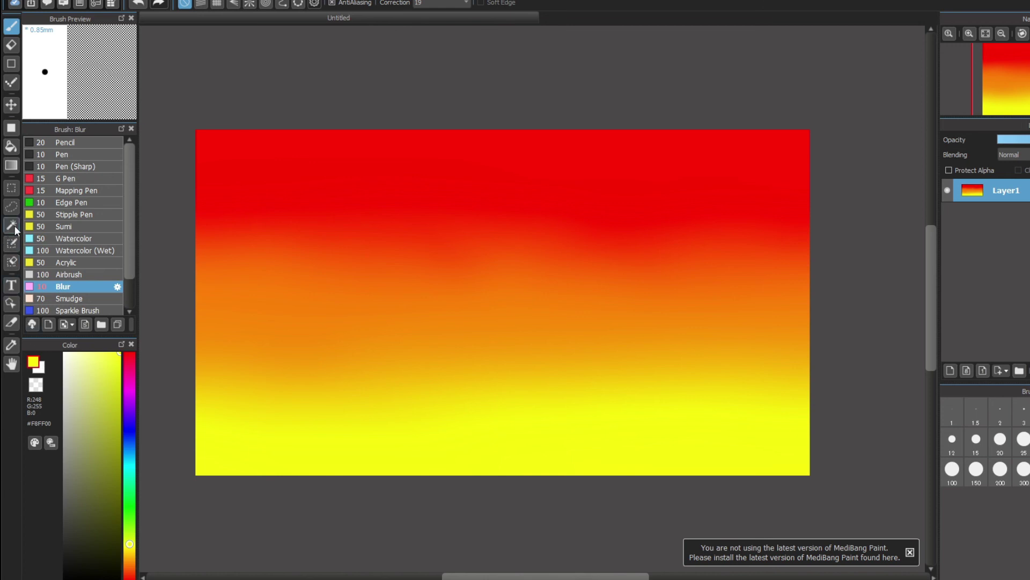
{"action": "left_click", "coordinate": [13, 347]}
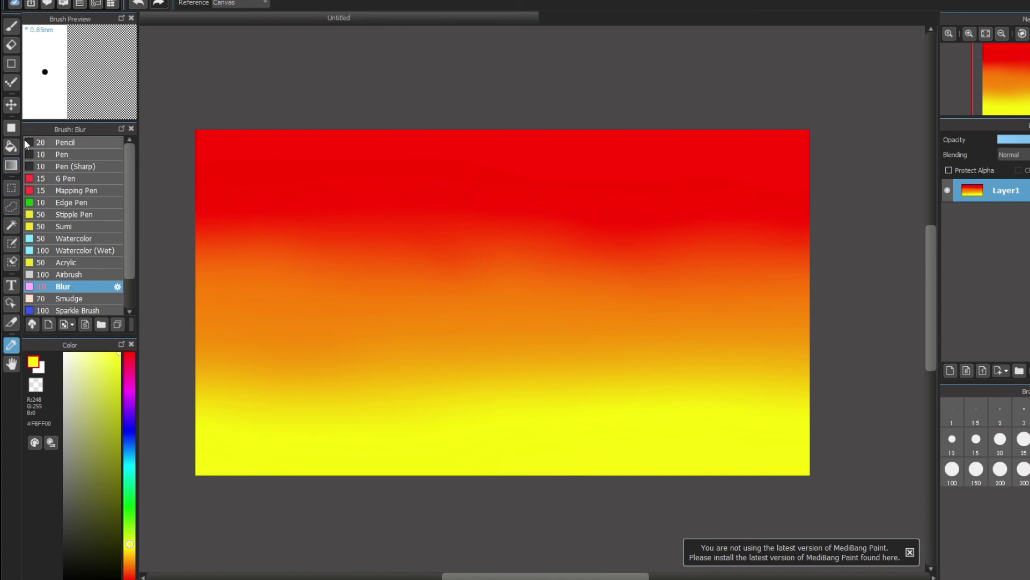
{"action": "mouse_move", "coordinate": [396, 206]}
{"action": "left_mouse_down"}
{"action": "mouse_move", "coordinate": [457, 226]}
{"action": "mouse_move", "coordinate": [451, 232]}
{"action": "left_mouse_up"}
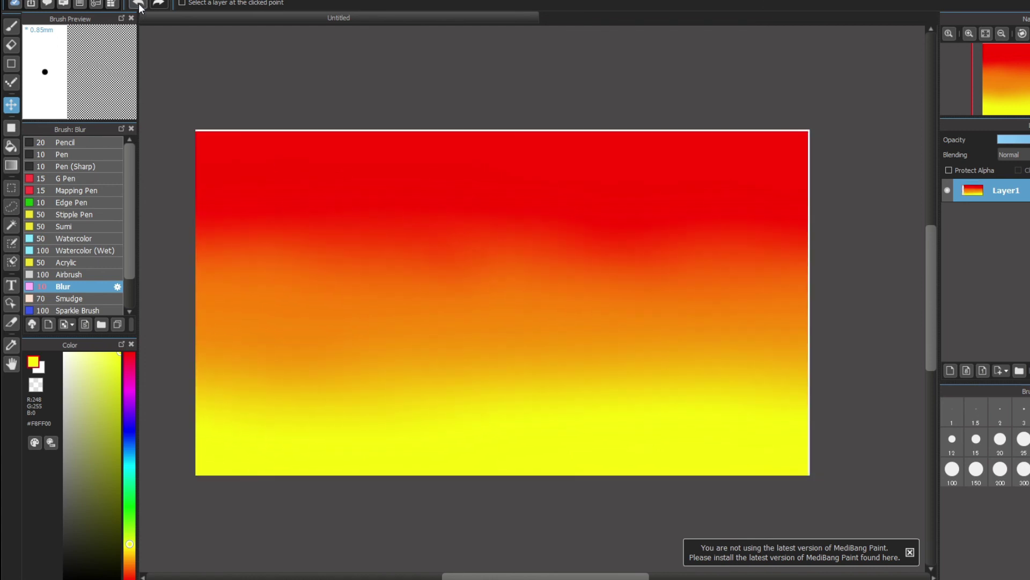